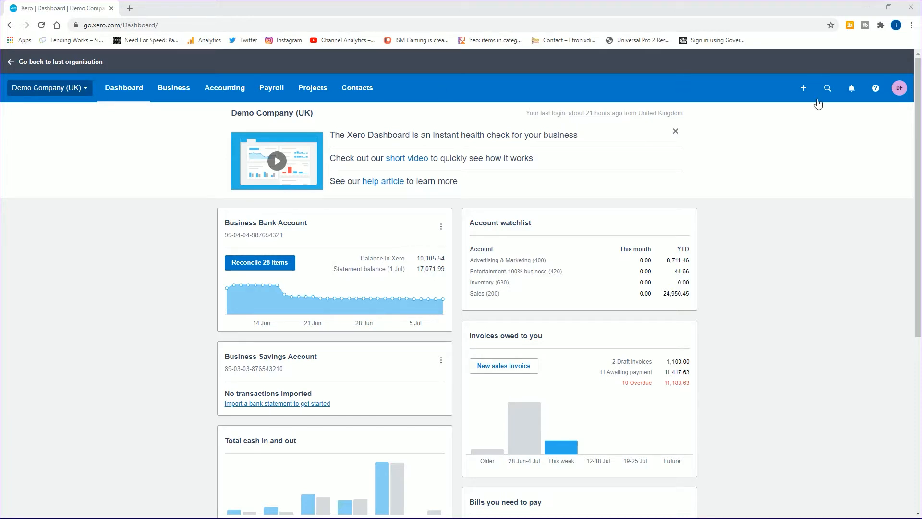
- From Business > Invoices, choose New Repeating Invoice from the New Invoice dropdown
click(176, 90)
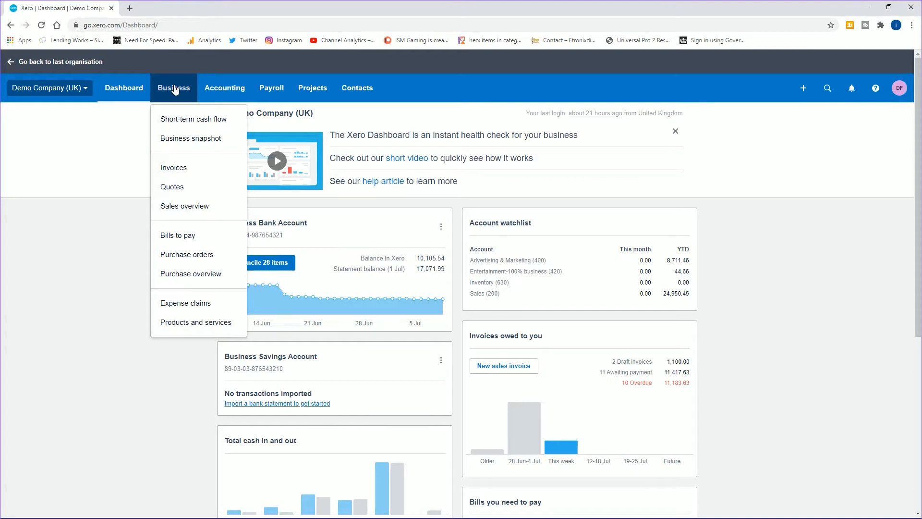
click(179, 175)
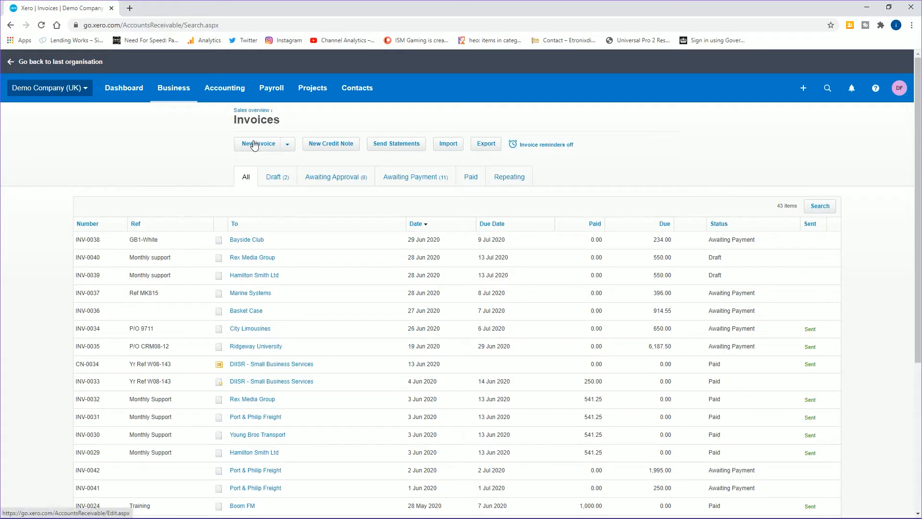
click(290, 147)
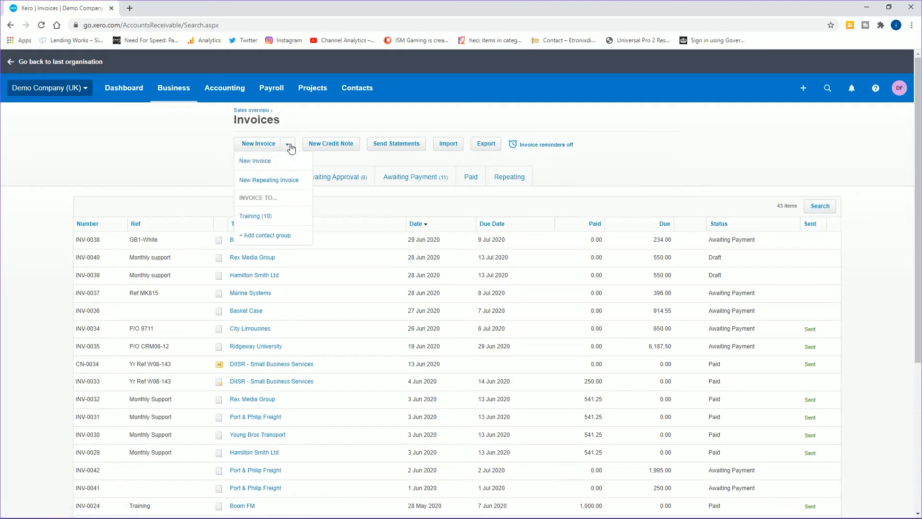
click(288, 181)
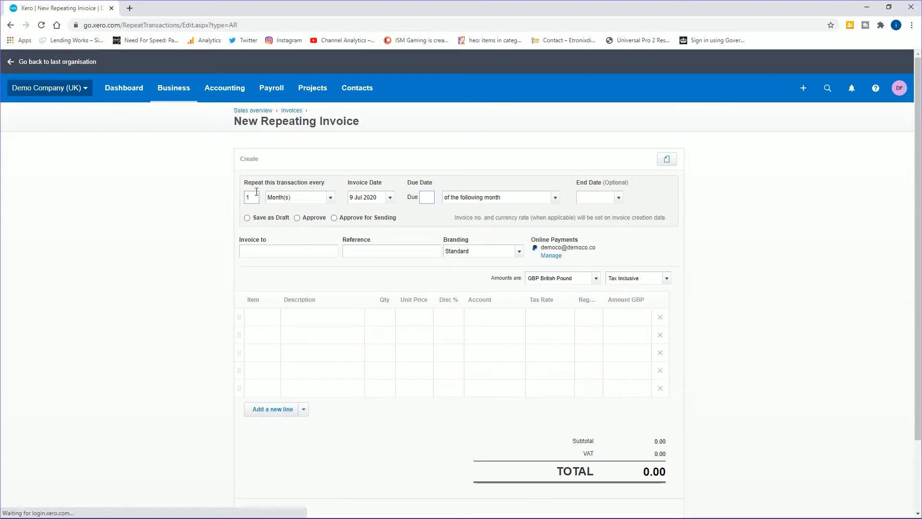
- Change the repeat count from 1 to 12 and review the Due Date terms unchanged
click(329, 197)
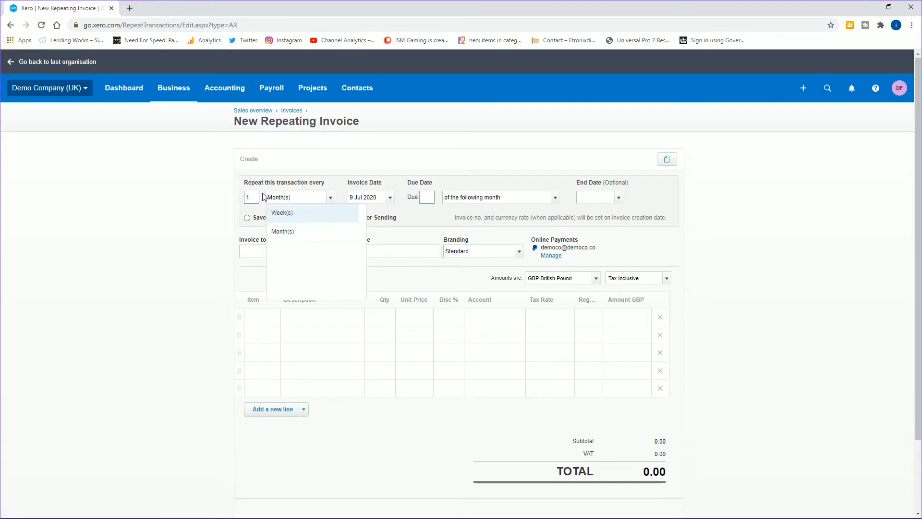
drag(251, 198, 232, 196)
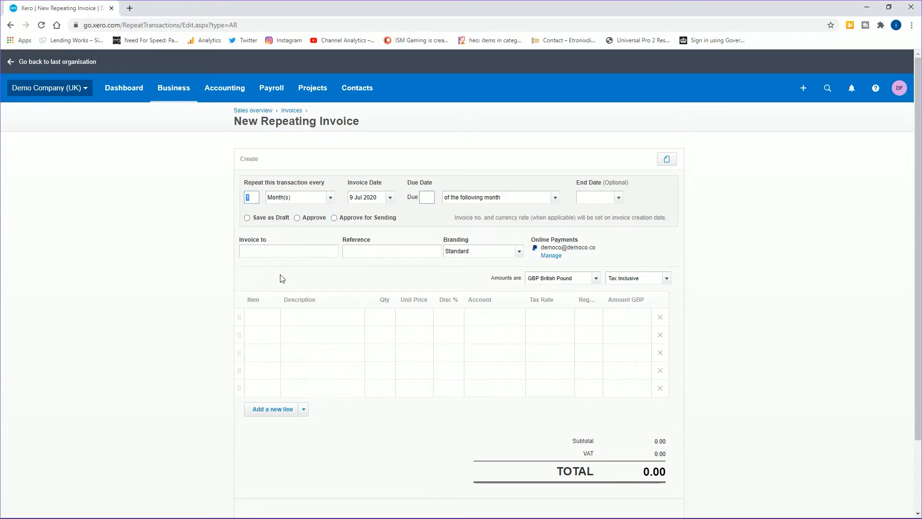
text(12)
key(Tab)
click(430, 197)
click(555, 197)
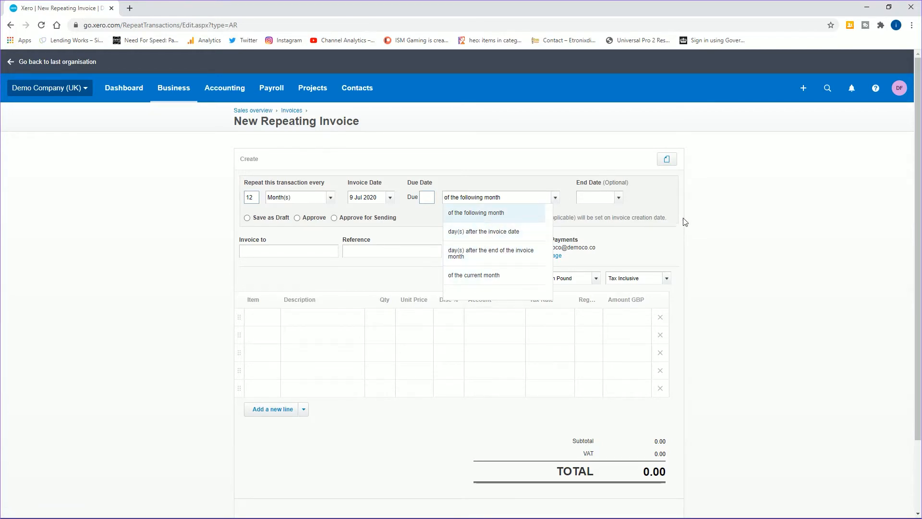
click(659, 206)
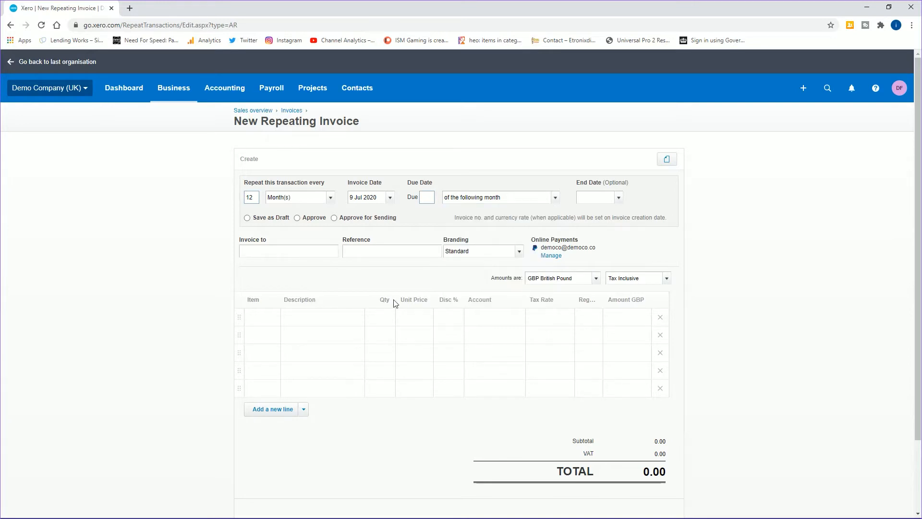
- Pick ABC Construction as the customer from the 'abc' suggestions in Invoice to
text(abc)
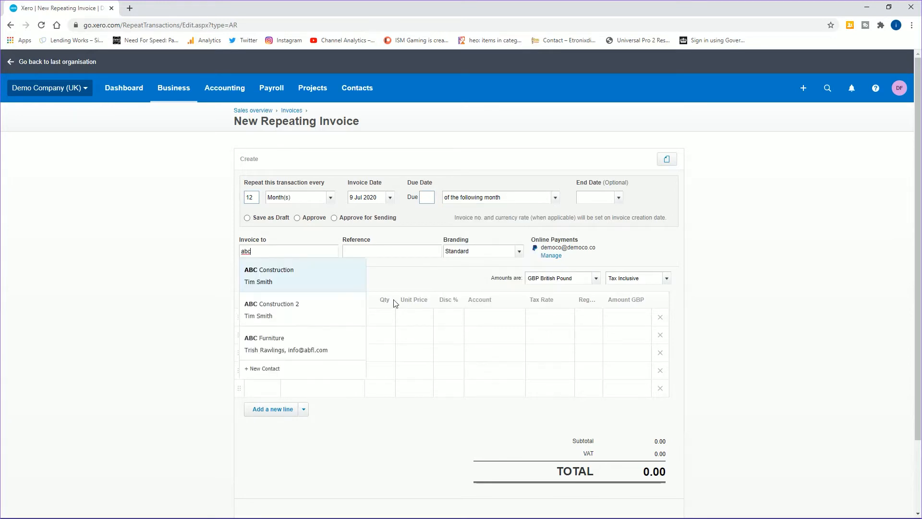
key(Return)
key(Tab)
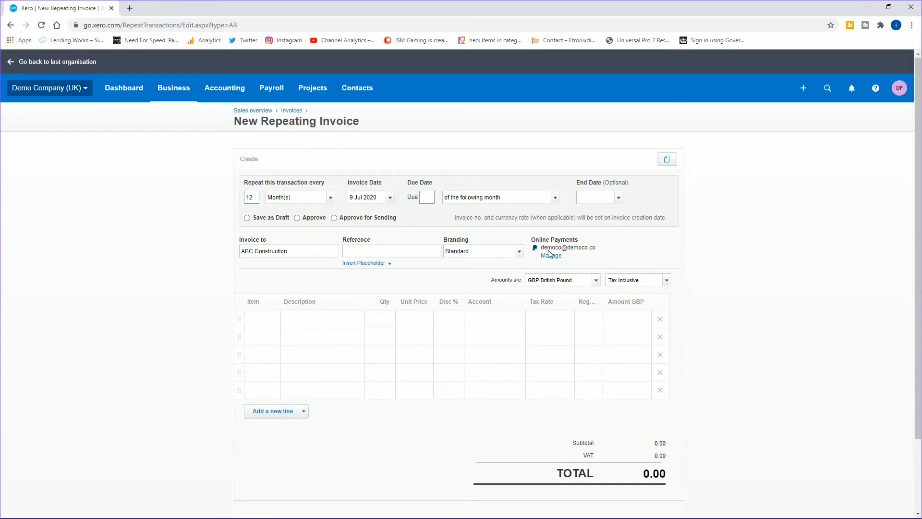
click(291, 323)
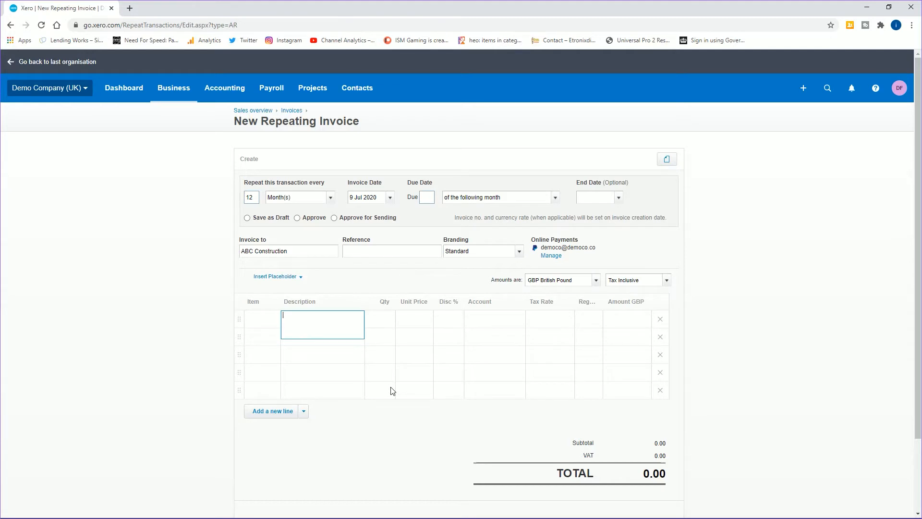
- Add a line 'Monthly Subscription for Advertising', quantity 1, unit price 200, account 200 - Sales
text(Monthly Subscripottion for Advertising)
key(Tab)
text(1)
key(Tab)
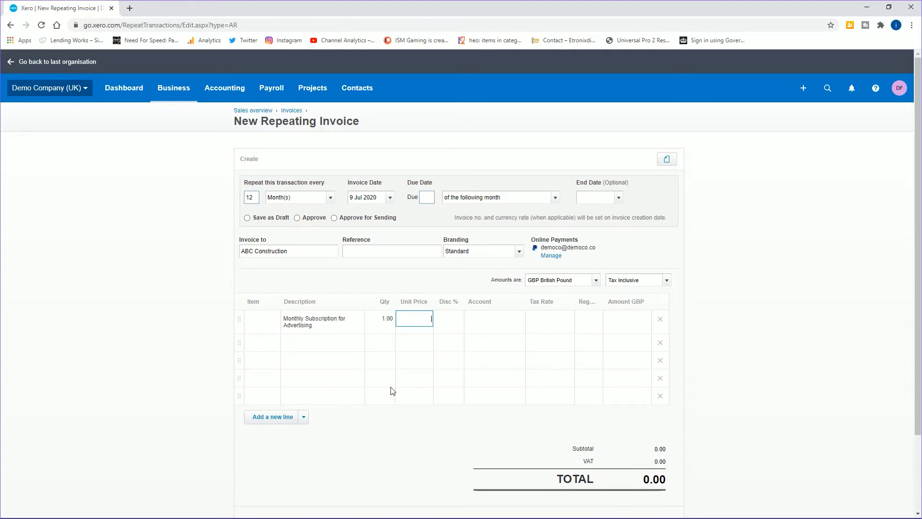
text(200)
key(Tab)
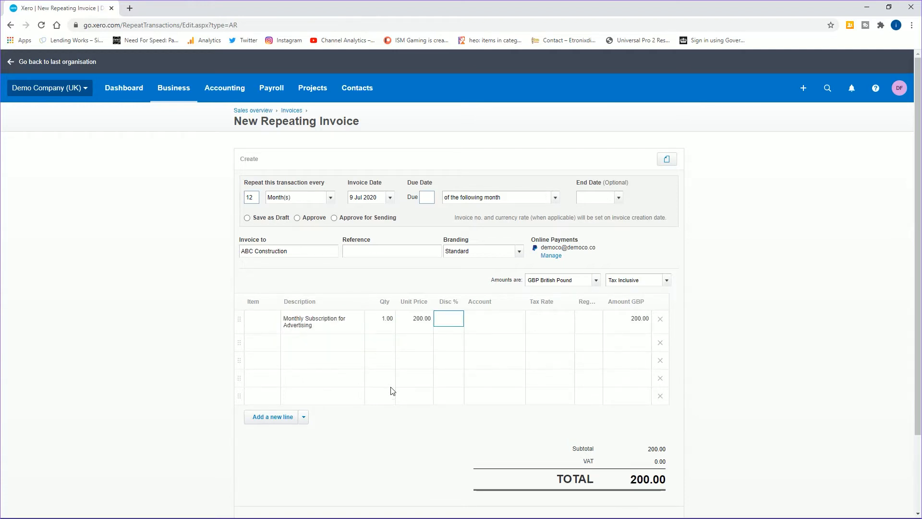
key(Tab)
text(200)
key(Tab)
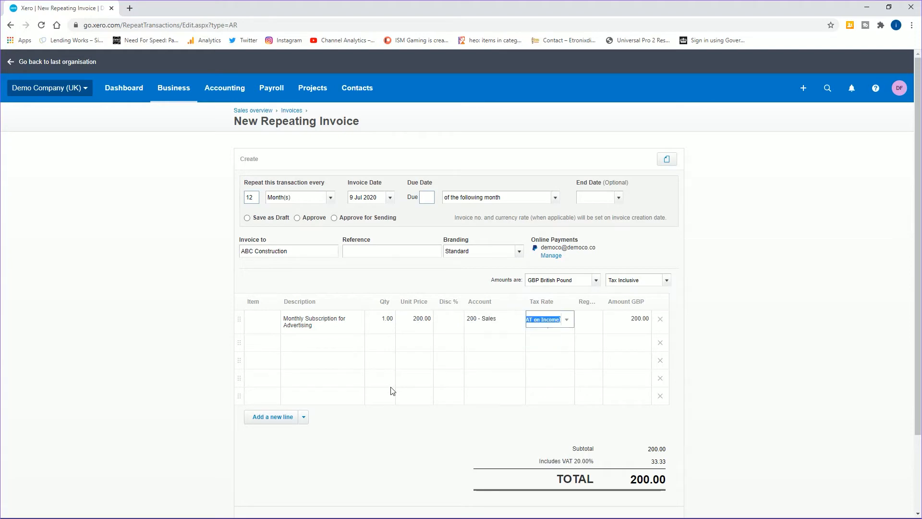
- Keep the 20% VAT rate and set Amounts are to Tax Exclusive, totalling 240.00
click(588, 319)
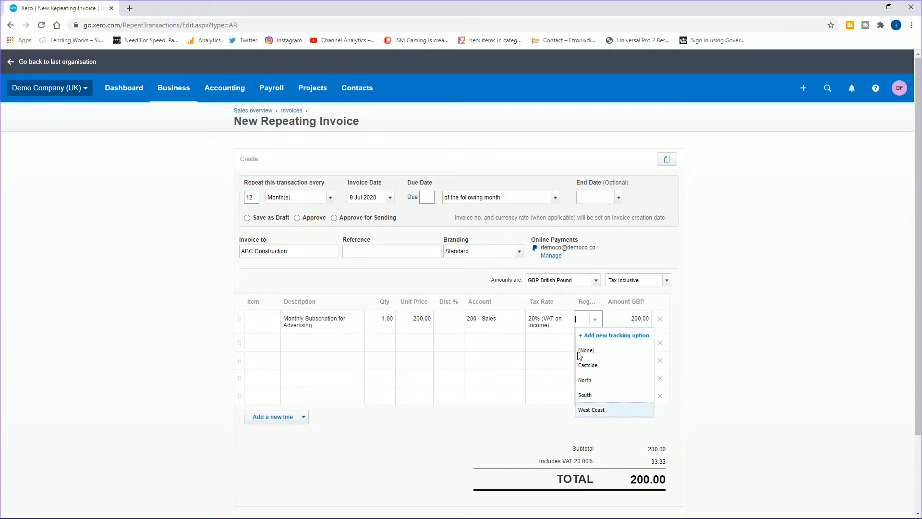
click(737, 317)
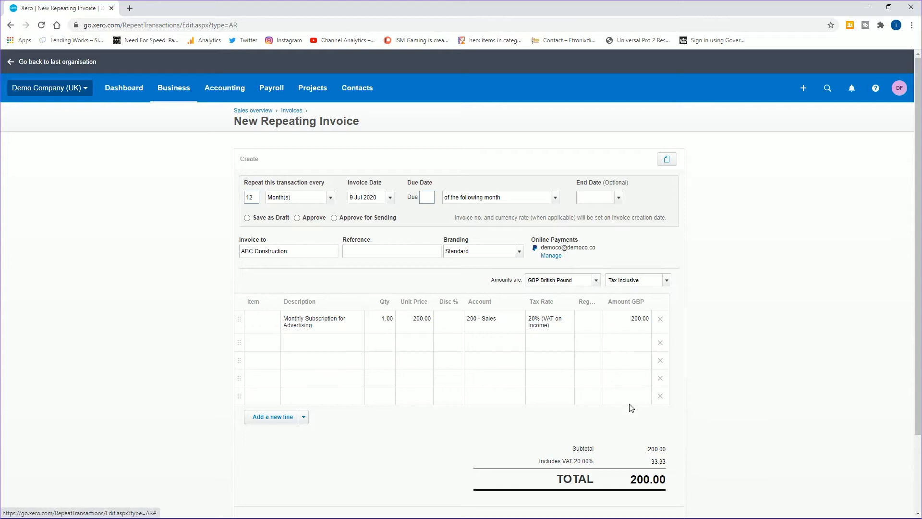
click(666, 280)
click(625, 294)
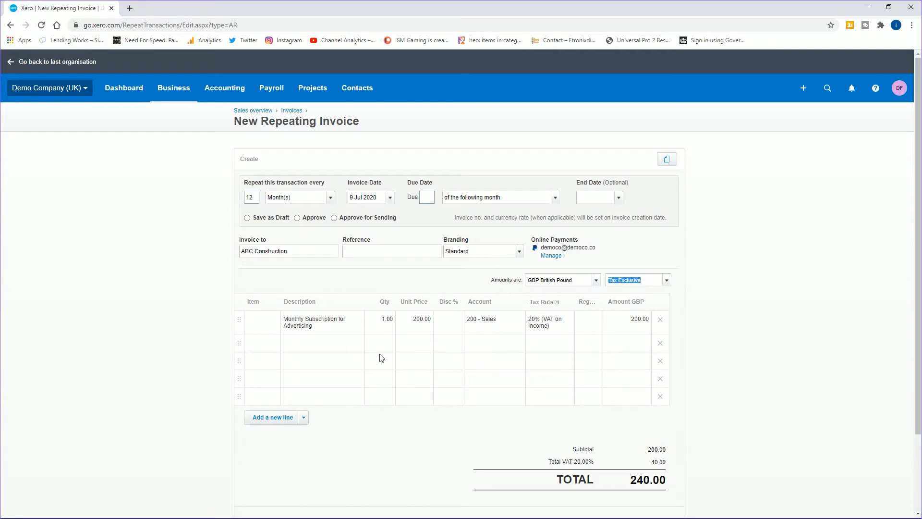
- Set the invoice to repeat every 1 month, leaving the end date blank
scroll(408, 335, down, 2)
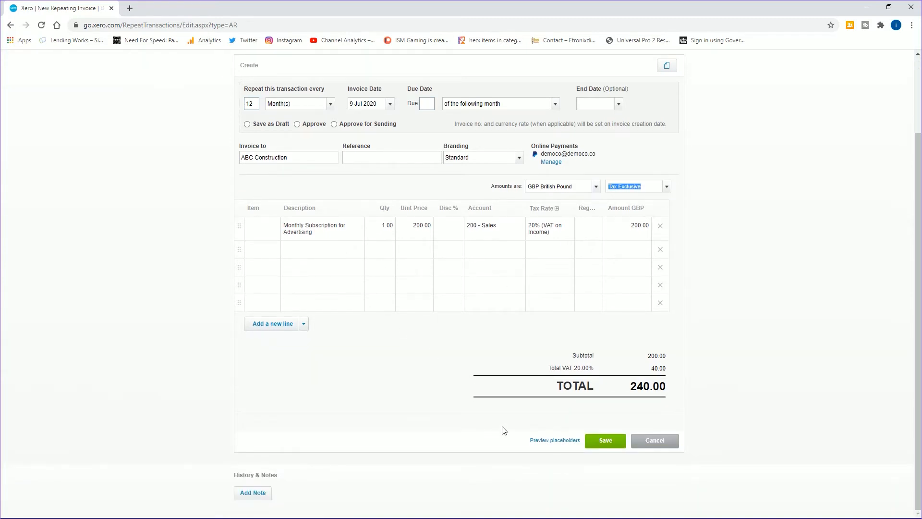
double_click(250, 103)
text(1)
key(Tab)
click(618, 105)
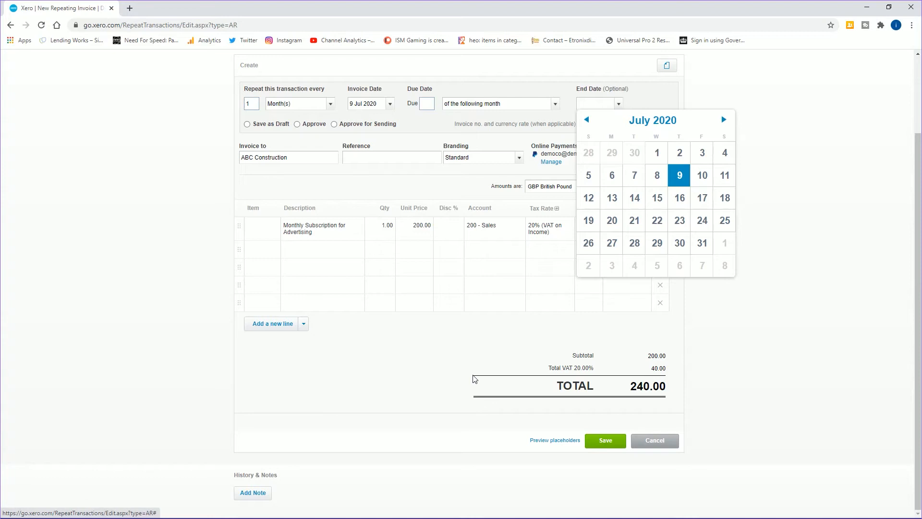
click(767, 346)
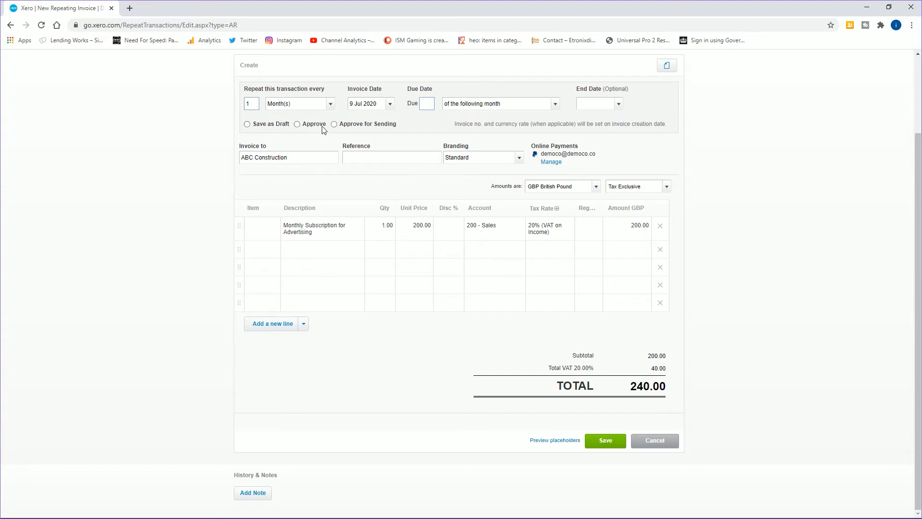
- Select the Approve for Sending option for the repeating invoice
click(334, 124)
click(297, 124)
click(336, 125)
- Save, enter the recipient's e-mail address in Confirm Message Settings, and click Done
click(606, 442)
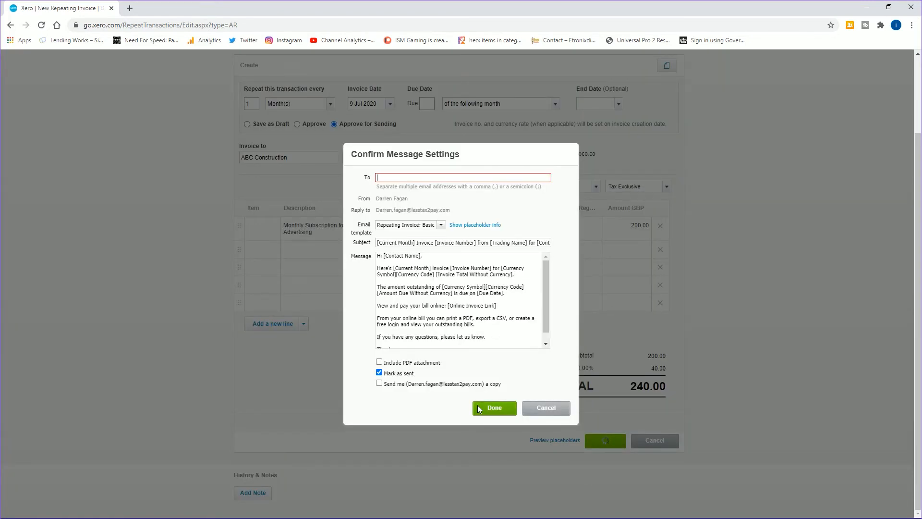
key(Tab)
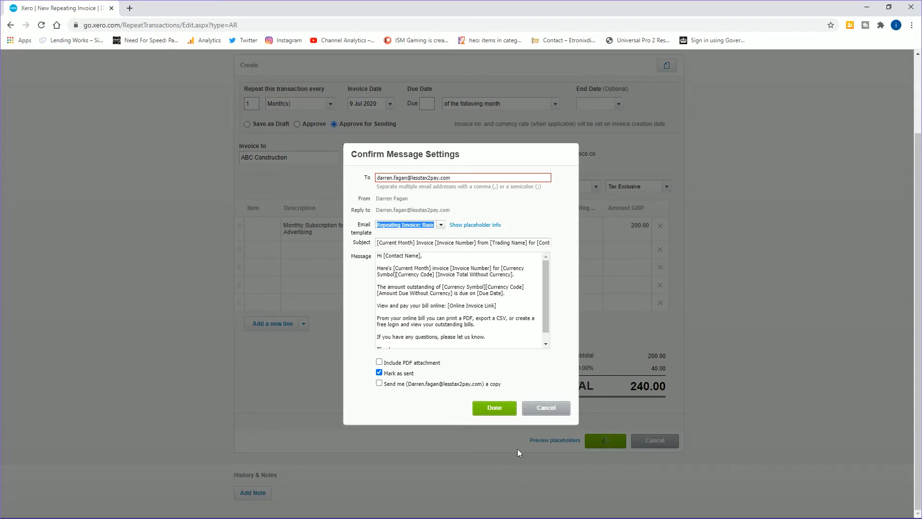
click(495, 408)
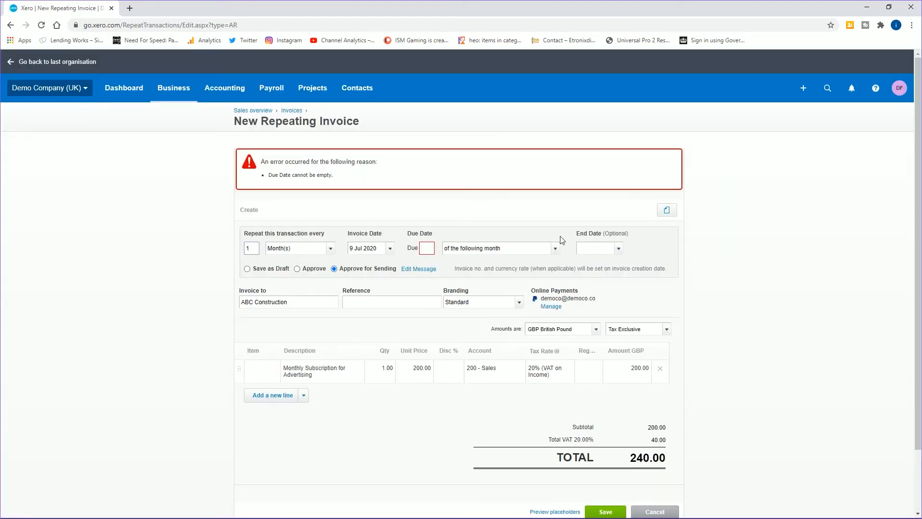
- Set the Due Date to 7 day(s) after the invoice date
click(555, 248)
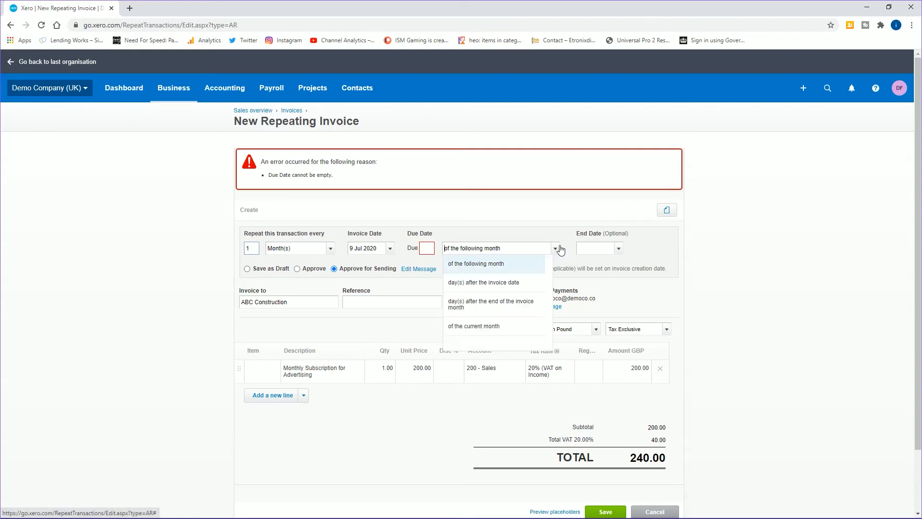
click(494, 283)
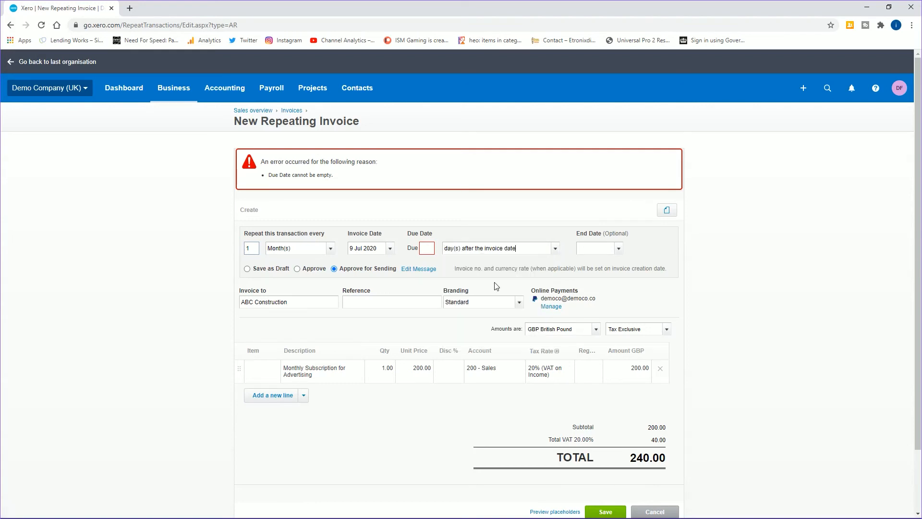
click(426, 250)
key(Tab)
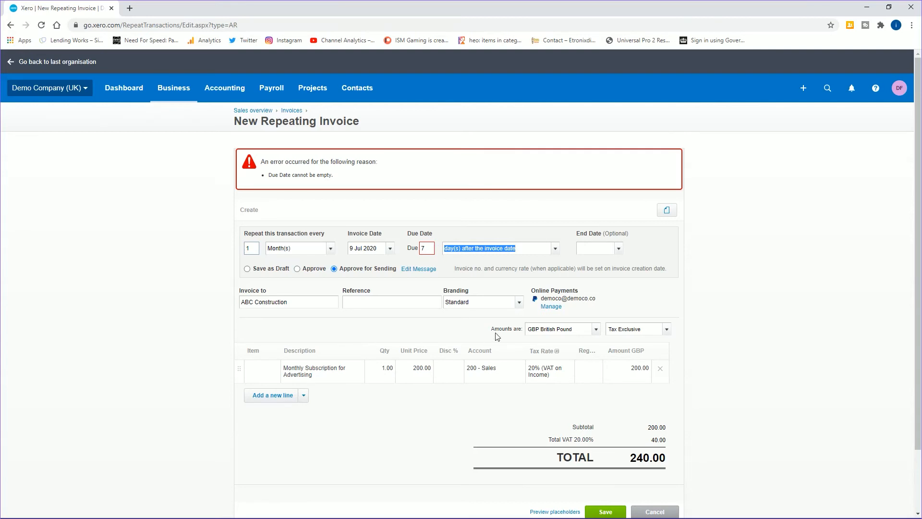
- Save the repeating invoice, confirm the message settings, and open the saved invoice
scroll(498, 336, down, 3)
click(604, 436)
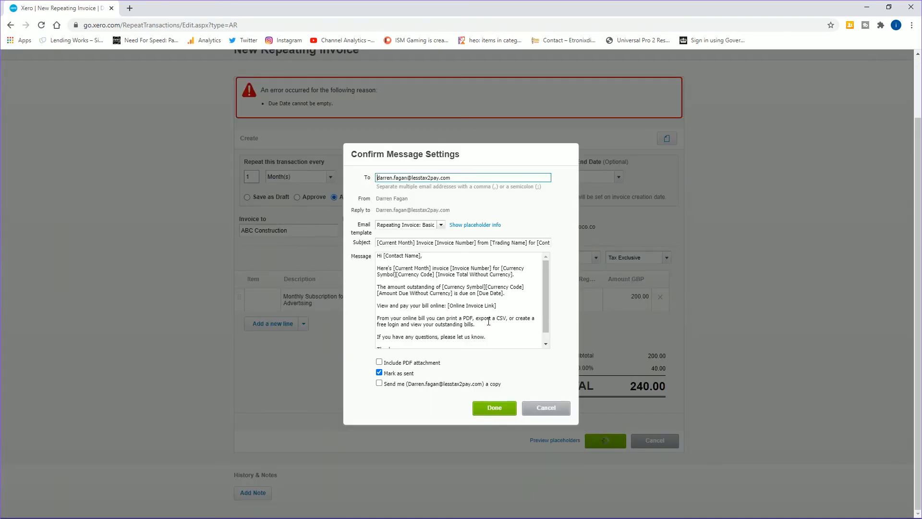
click(487, 409)
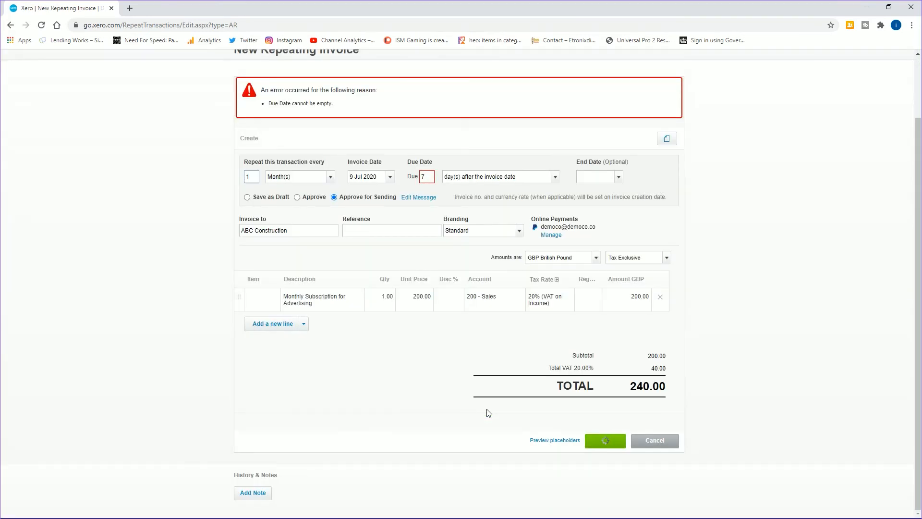
click(358, 145)
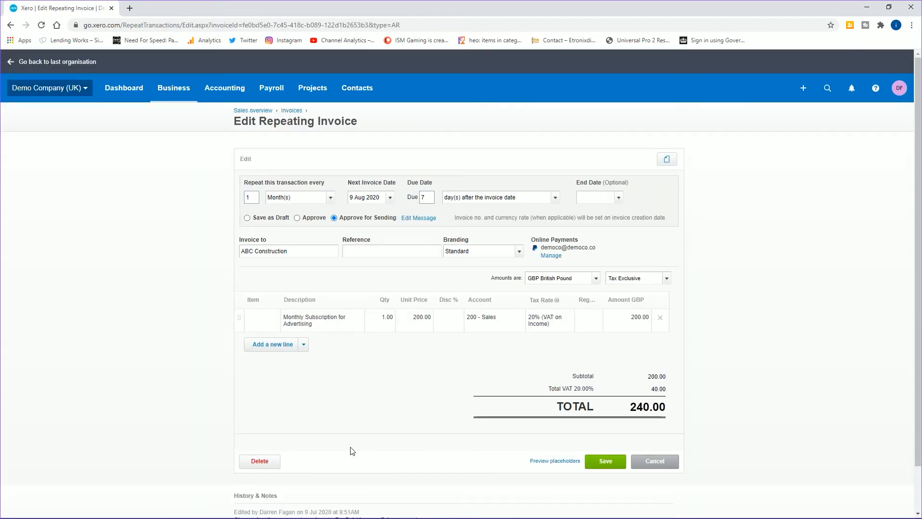
- Cancel out of Edit Repeating Invoice to see ABC Construction's 240.00 monthly invoice listed
click(654, 461)
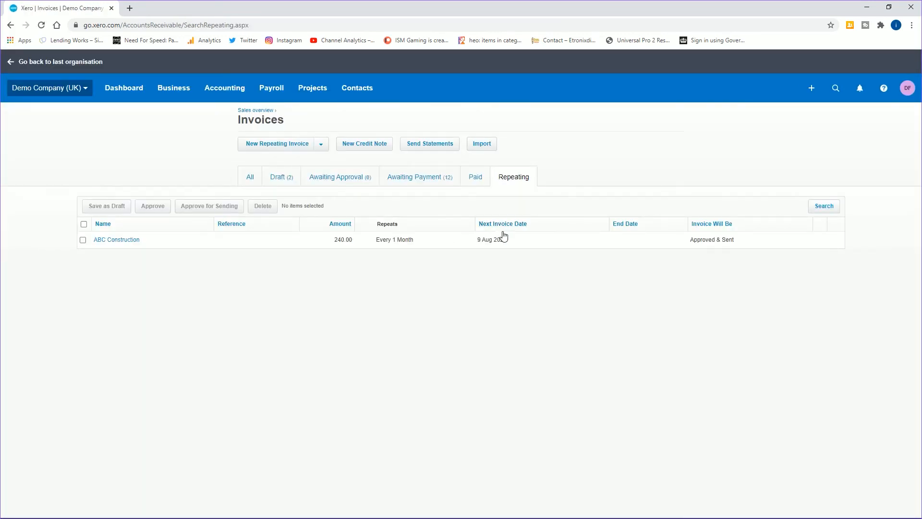